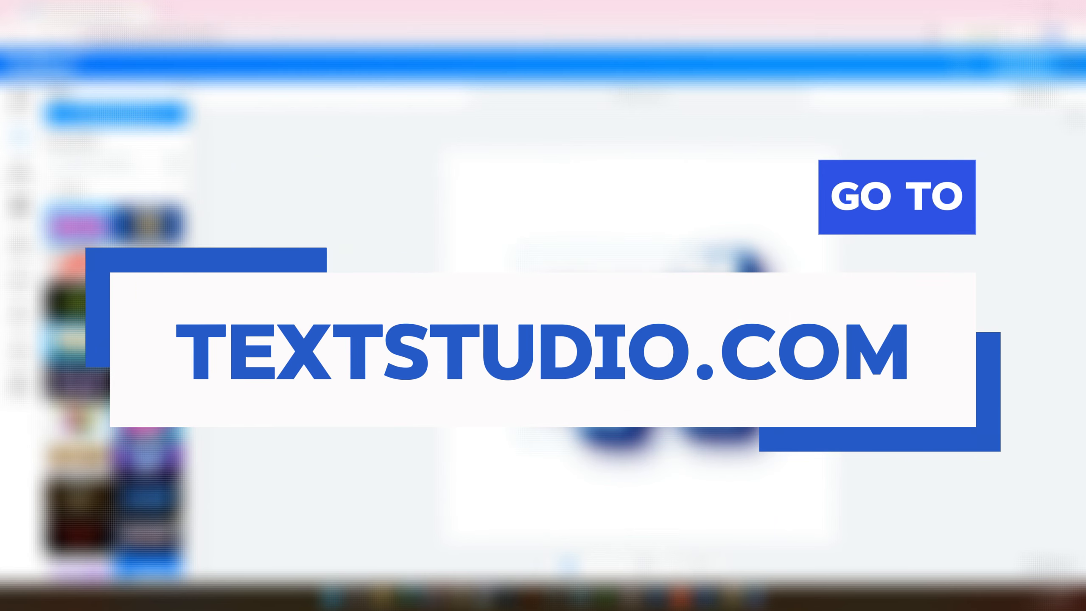
{"action": "left_click_drag", "start_coordinate": [612, 302], "coordinate": [610, 325]}
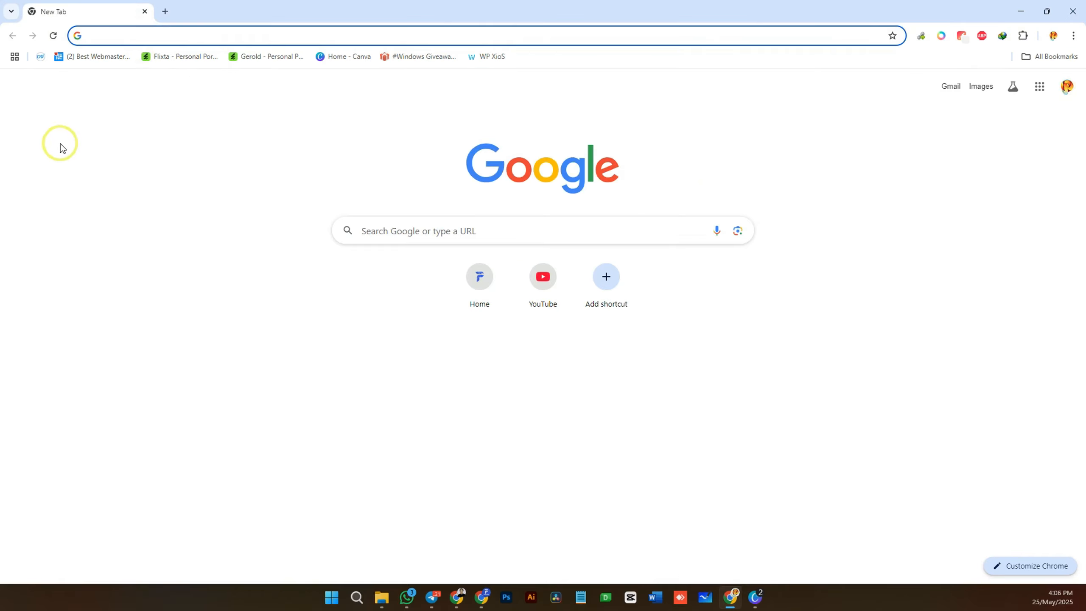
- Go to textstudio.com in the browser and look over its home page
{"action": "type", "text": "text"}
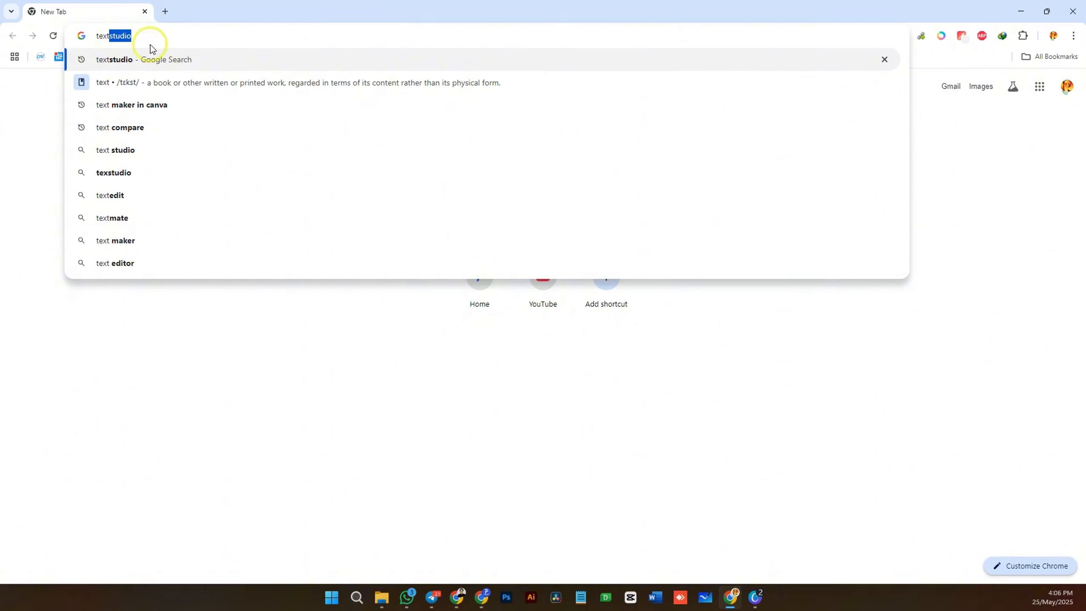
{"action": "left_click", "coordinate": [154, 35]}
{"action": "type", "text": ".com"}
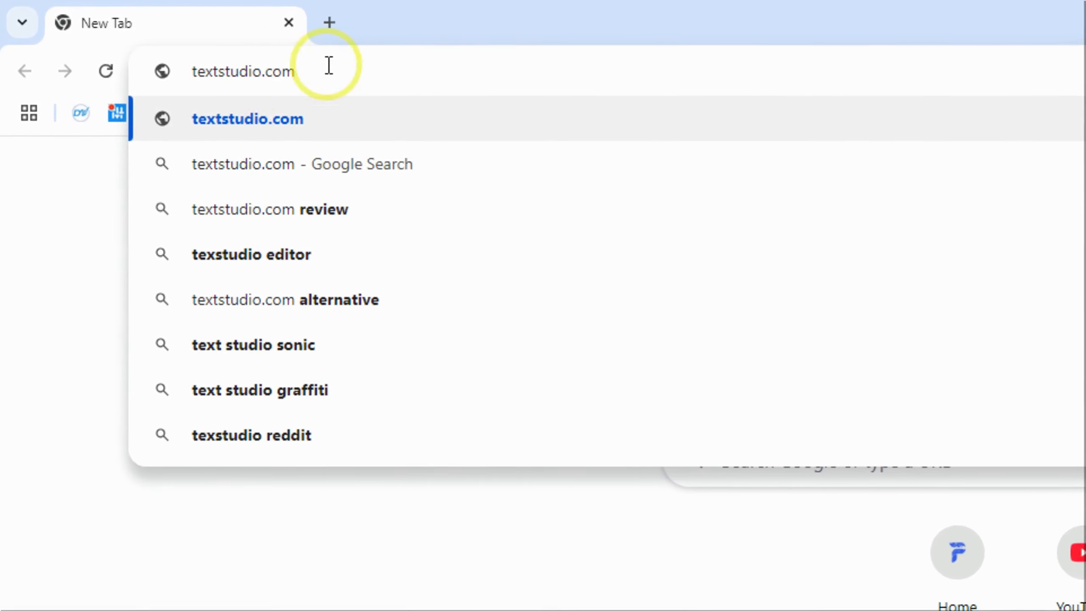
{"action": "left_click", "coordinate": [129, 60]}
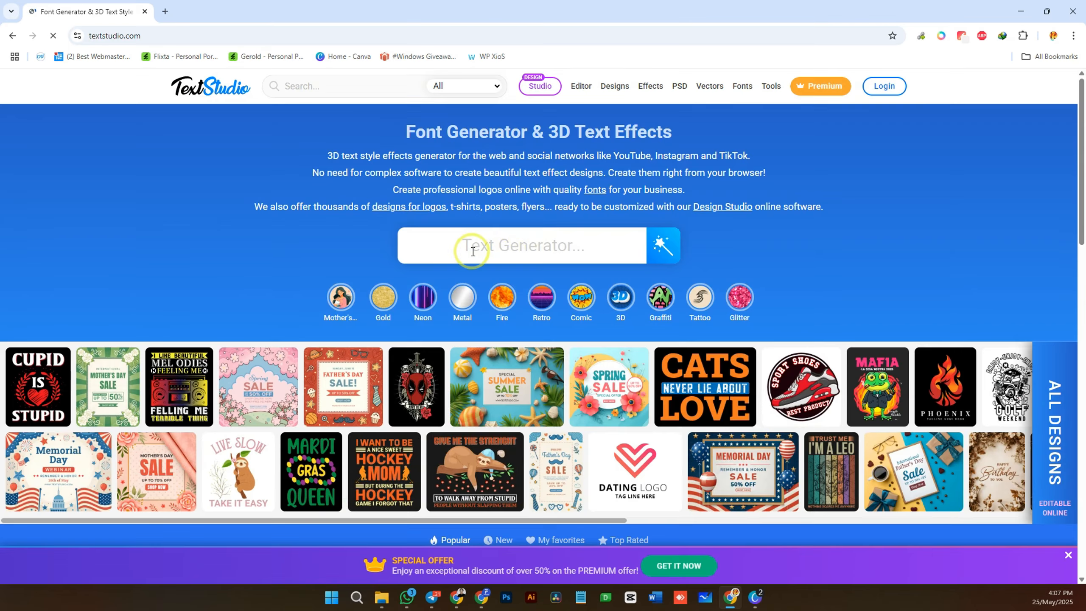
{"action": "scroll", "coordinate": [472, 251], "scroll_direction": "down", "scroll_amount": 5}
{"action": "scroll", "coordinate": [462, 274], "scroll_direction": "up", "scroll_amount": 5}
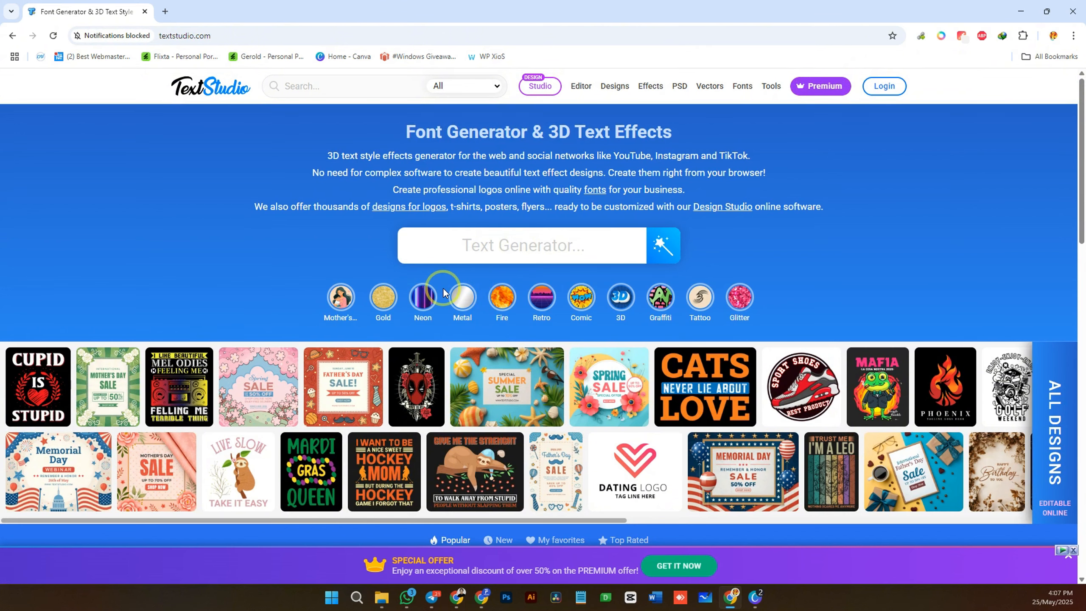
- Go to the login page and open the form for registering with an email
{"action": "left_click", "coordinate": [565, 240]}
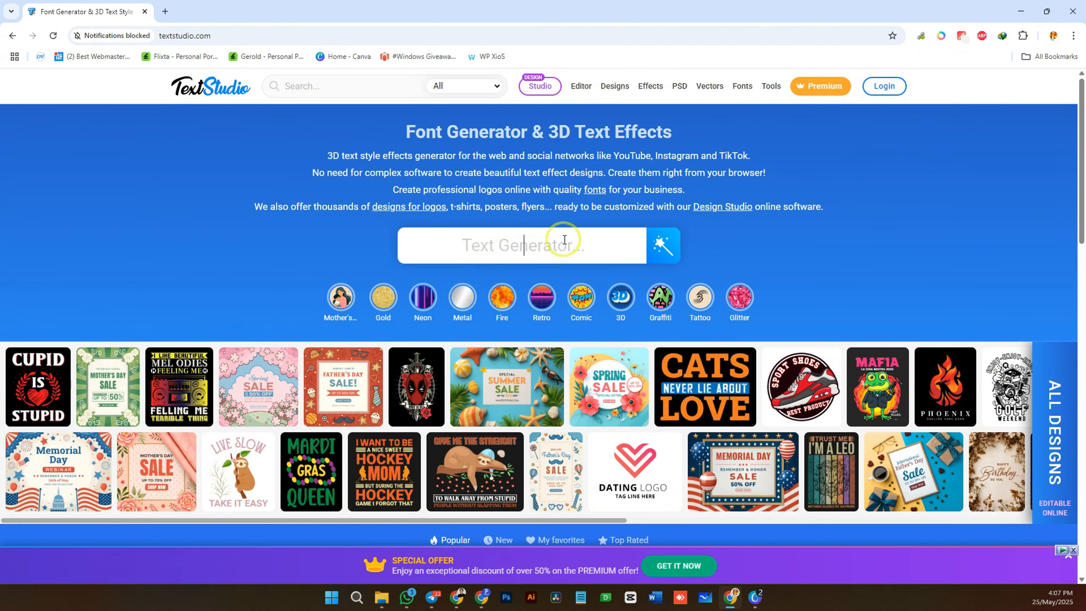
{"action": "left_click", "coordinate": [884, 87]}
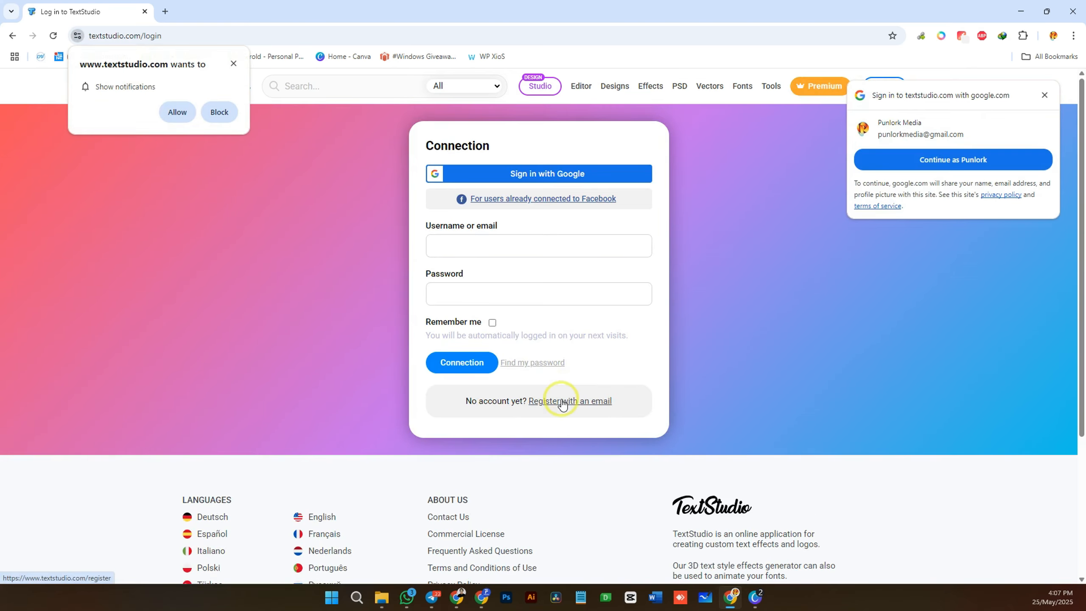
{"action": "left_click", "coordinate": [596, 402]}
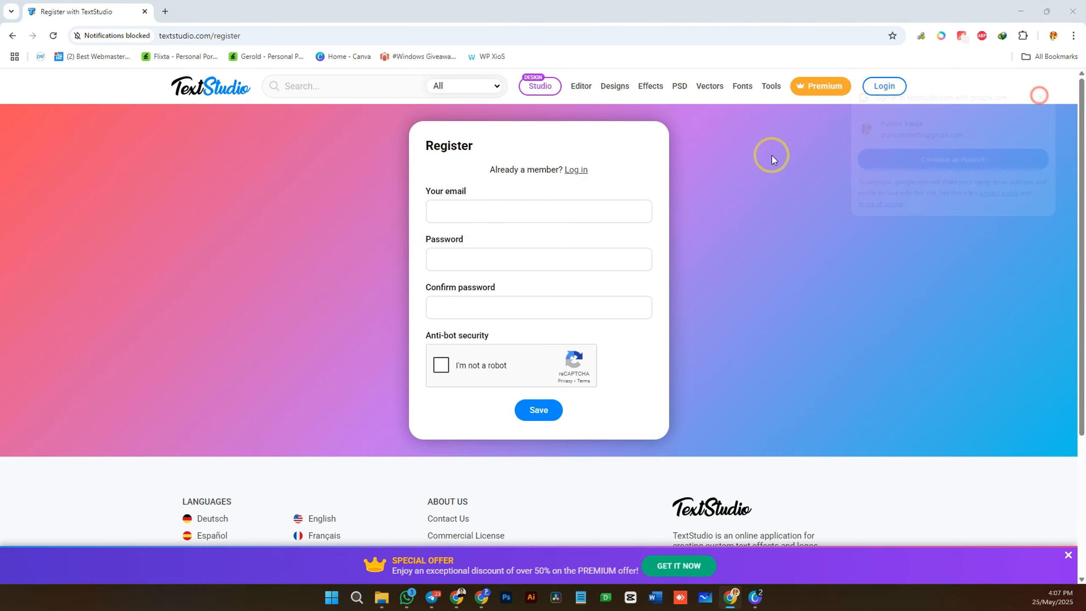
- Register with the account email and a confirmed password, complete the anti-bot check, submit, and save the password in the browser
{"action": "left_click", "coordinate": [498, 215]}
{"action": "left_click", "coordinate": [501, 259]}
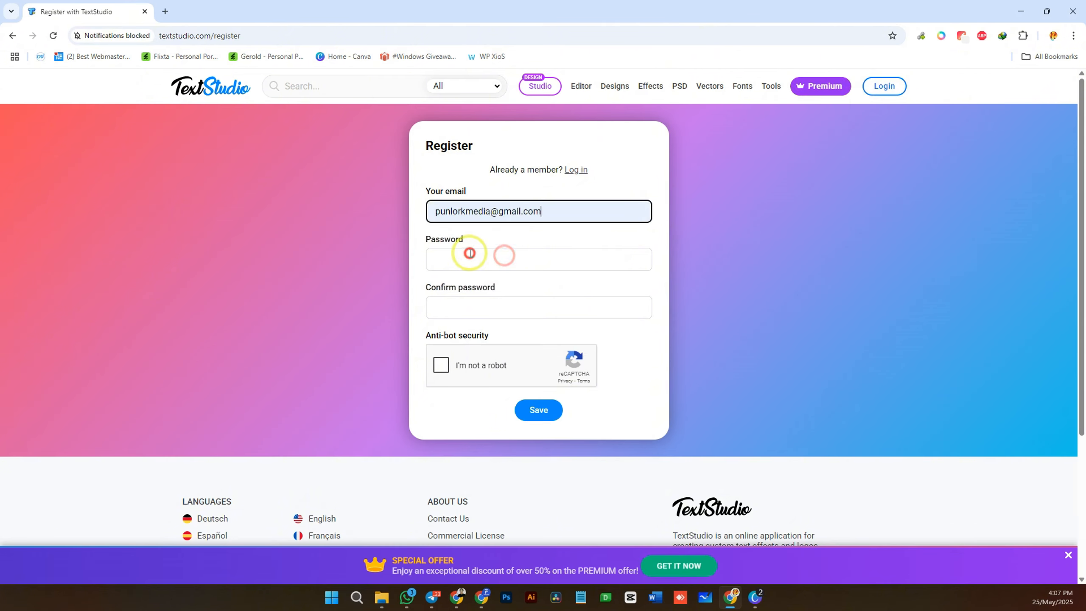
{"action": "left_click", "coordinate": [500, 259]}
{"action": "key", "text": "Return"}
{"action": "left_click", "coordinate": [442, 365]}
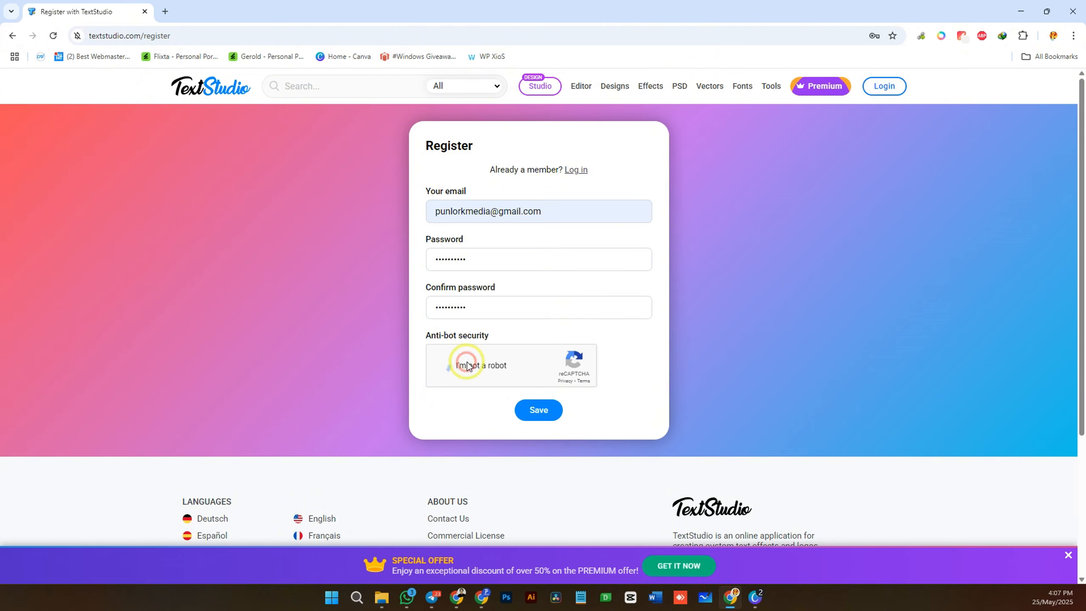
{"action": "left_click", "coordinate": [539, 411]}
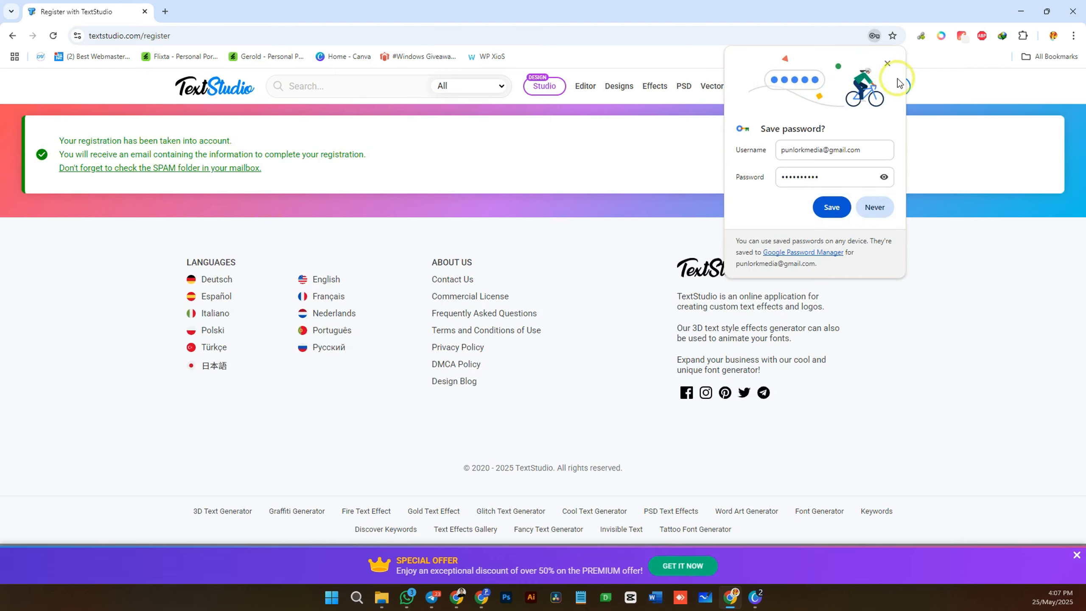
{"action": "left_click", "coordinate": [840, 209]}
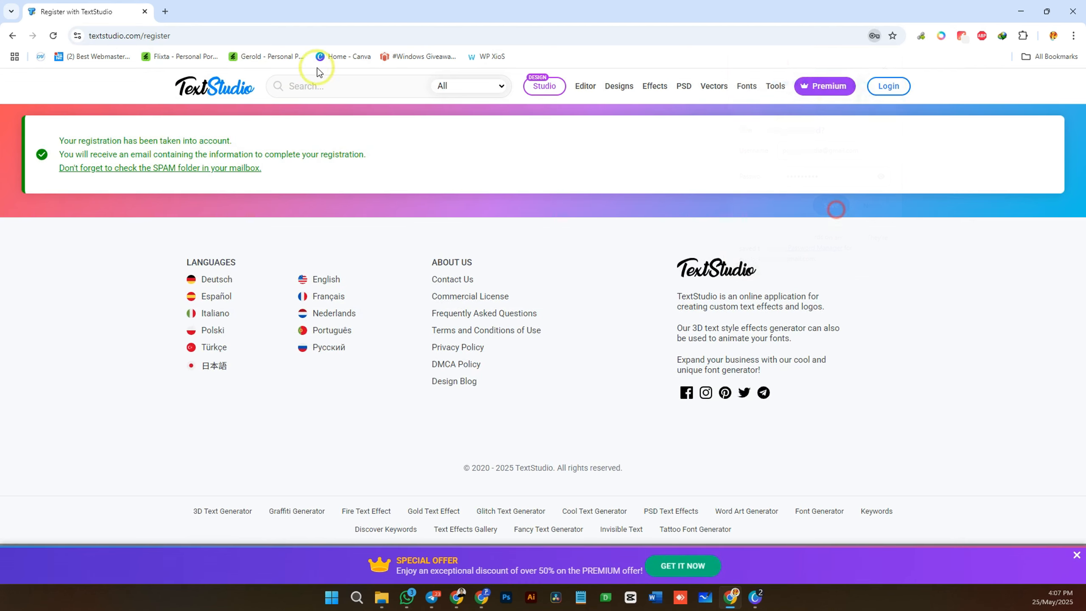
- Open the TextStudio confirmation email in Gmail in a new tab and follow its link to complete the registration
{"action": "left_click", "coordinate": [167, 10]}
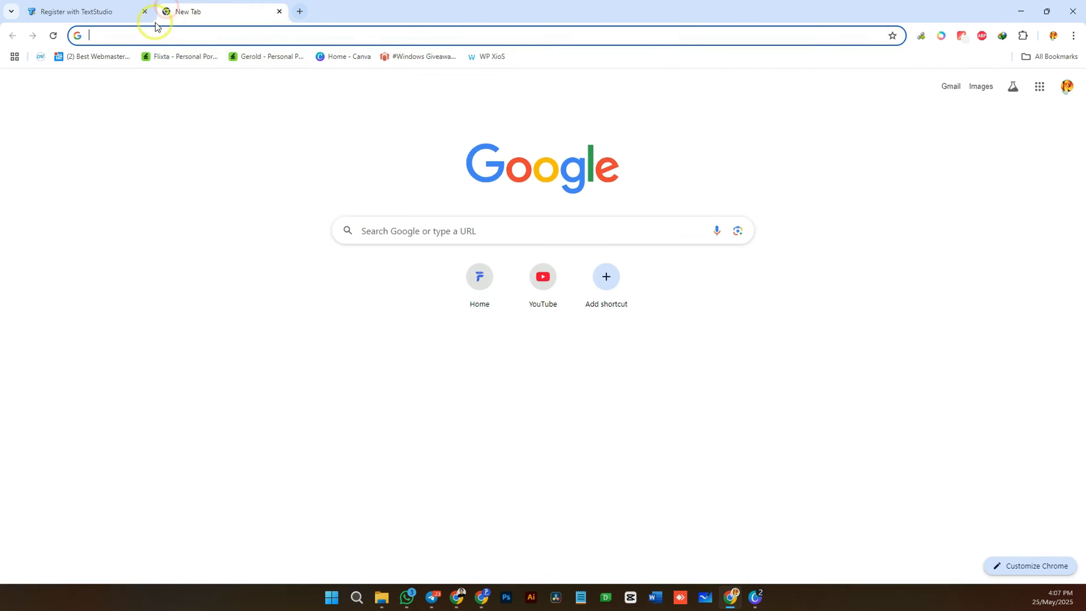
{"action": "left_click", "coordinate": [953, 86]}
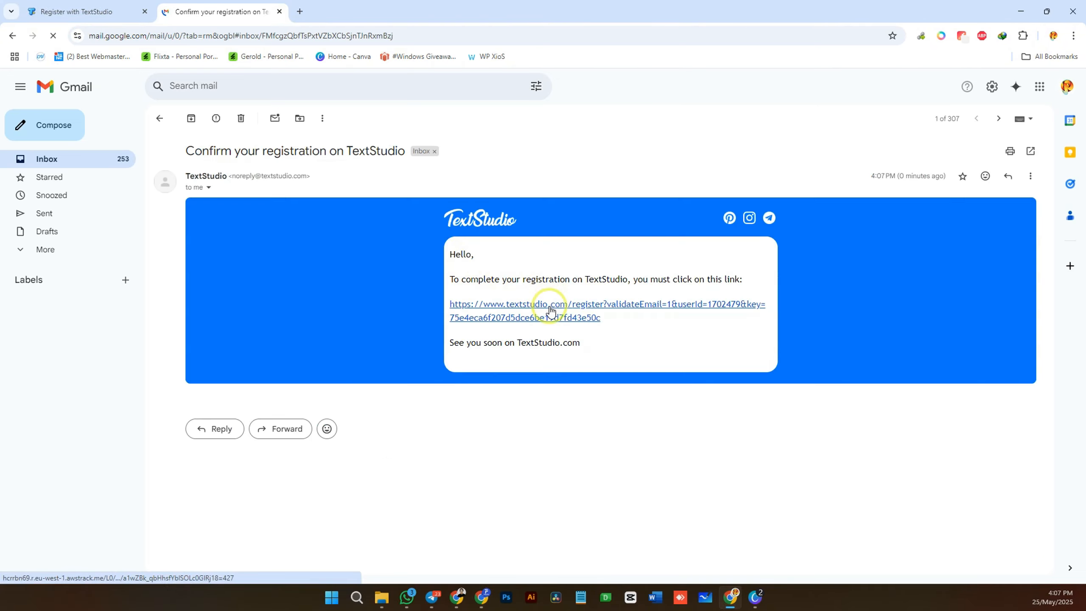
{"action": "left_click", "coordinate": [550, 308]}
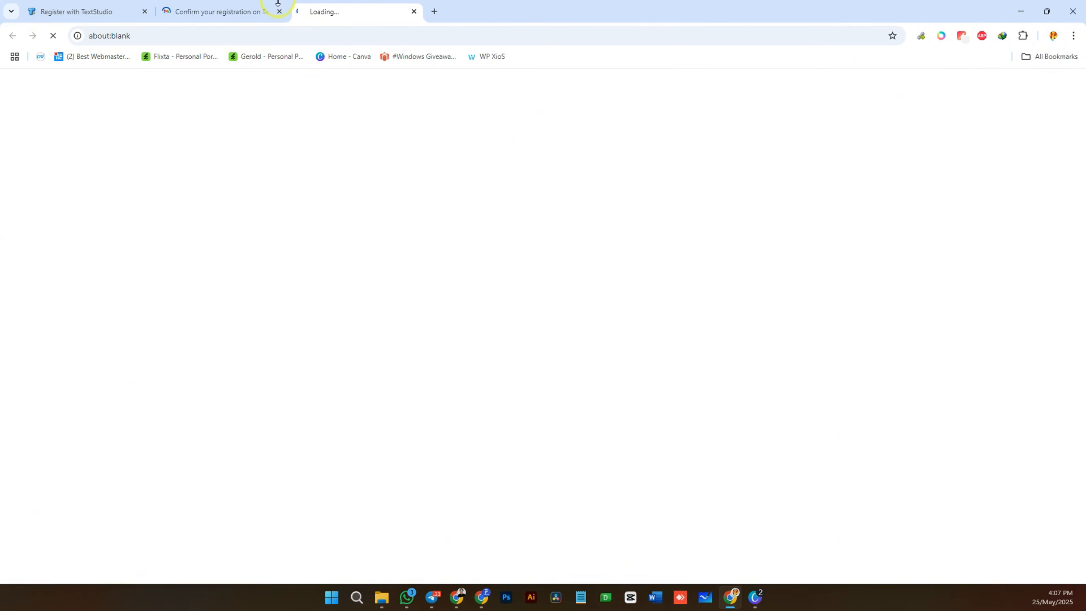
{"action": "left_click", "coordinate": [220, 146]}
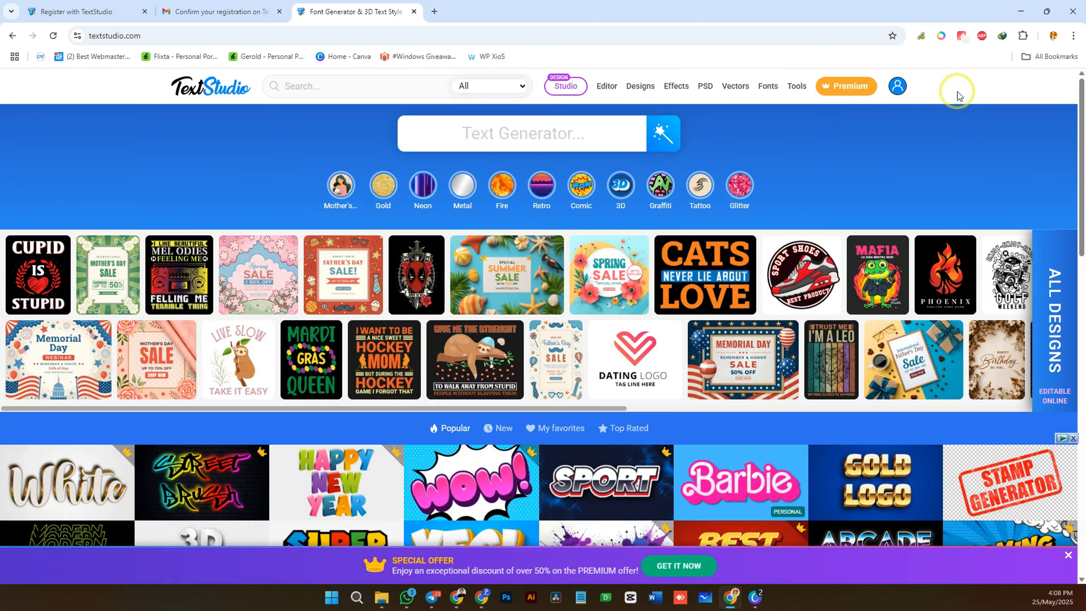
{"action": "left_click", "coordinate": [898, 87]}
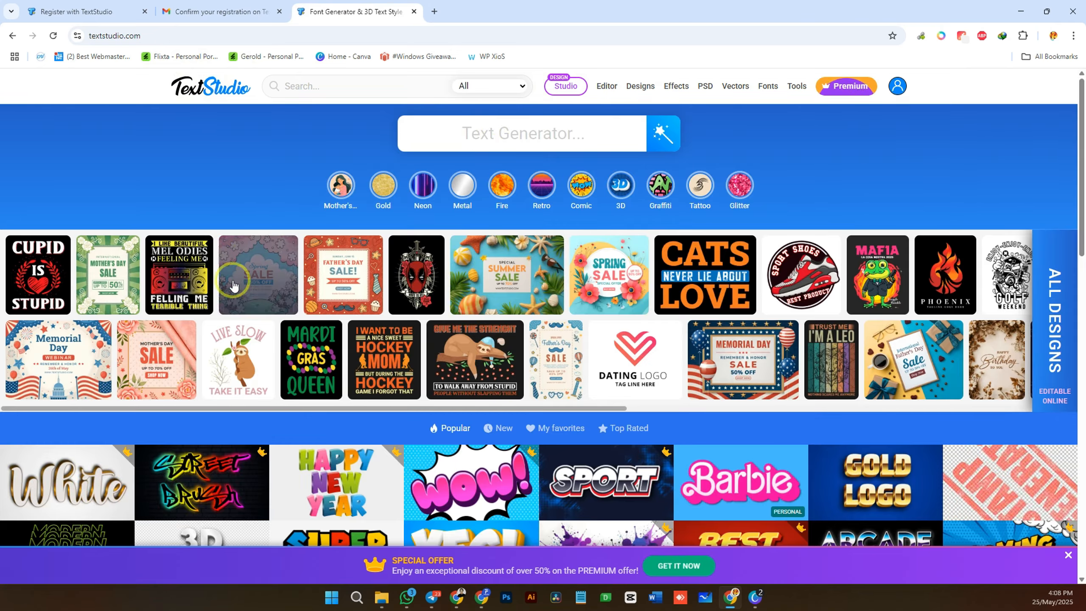
- Browse the popular text effects, open the Clean 3D text effect and select its sample text
{"action": "scroll", "coordinate": [393, 384], "scroll_direction": "down", "scroll_amount": 4}
{"action": "scroll", "coordinate": [826, 390], "scroll_direction": "down", "scroll_amount": 4}
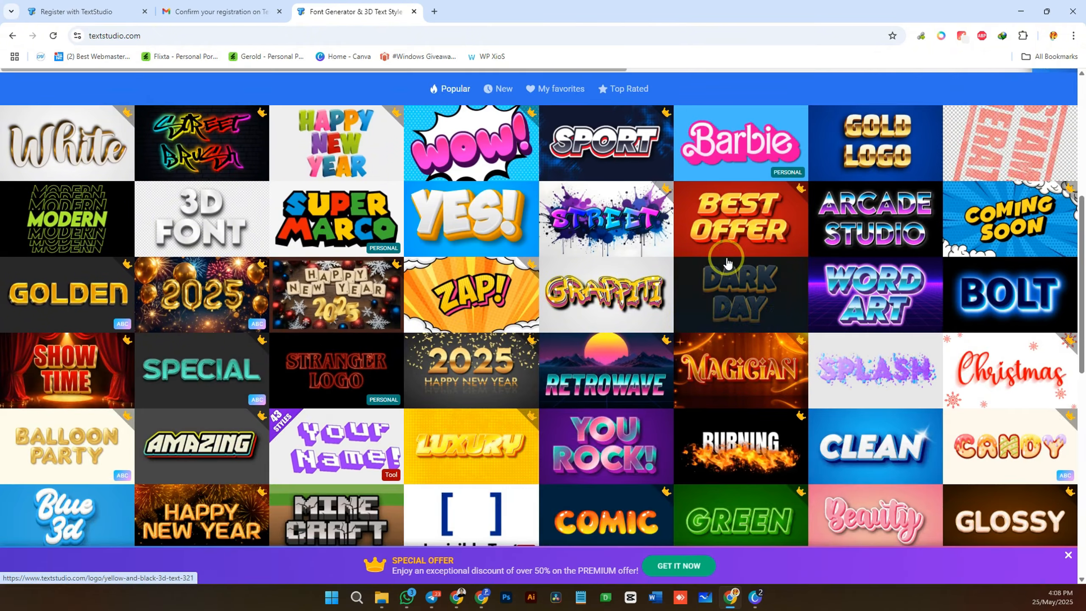
{"action": "left_click", "coordinate": [875, 450]}
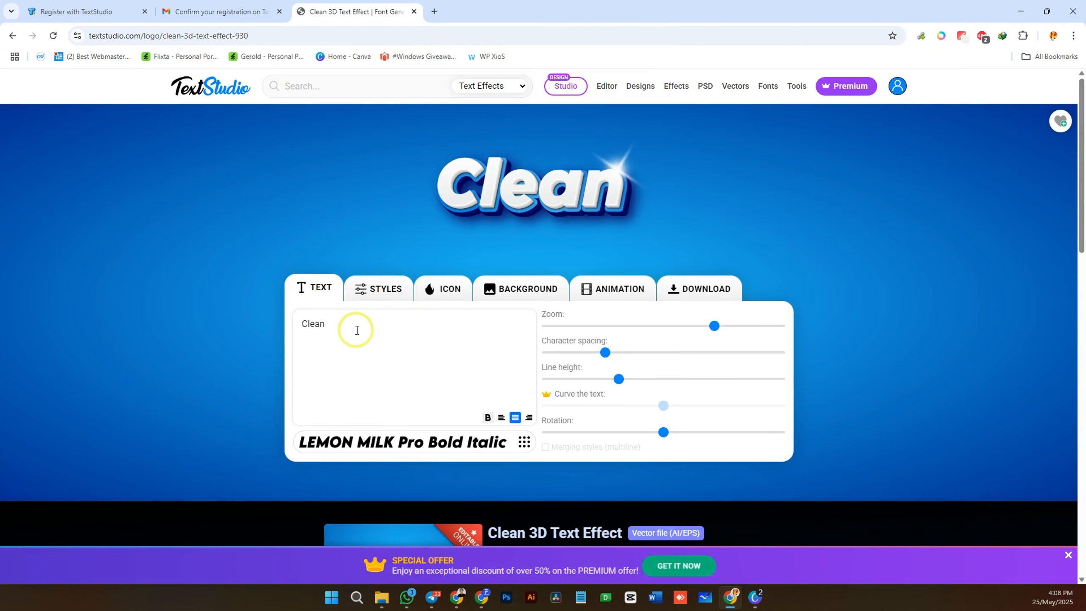
{"action": "left_click_drag", "start_coordinate": [357, 327], "coordinate": [260, 313]}
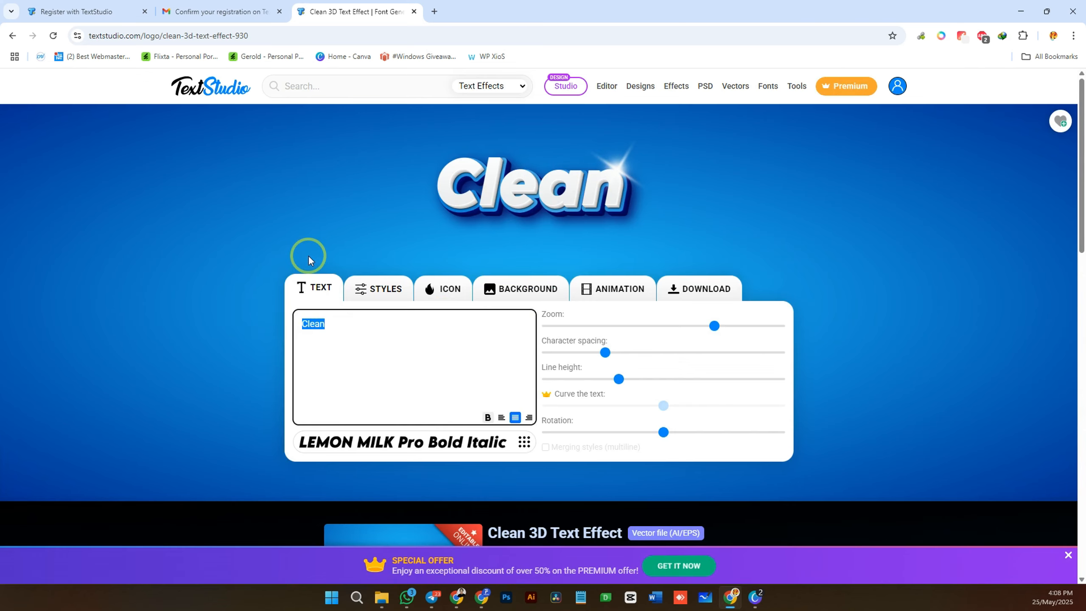
- Open the Design Studio and create a new Standard project of 1280x1280px
{"action": "left_click", "coordinate": [573, 92]}
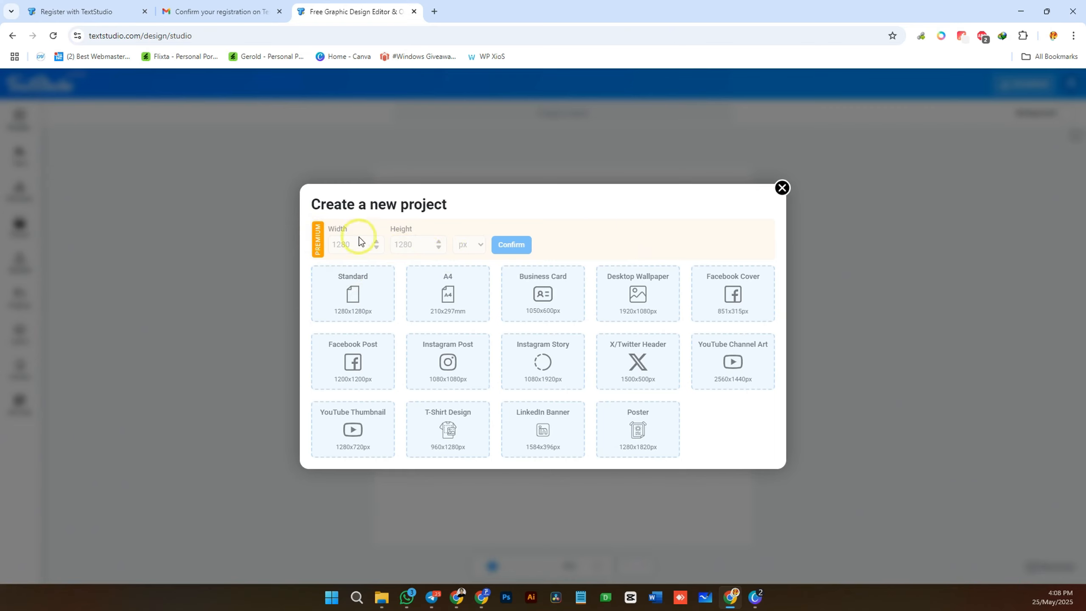
{"action": "left_click", "coordinate": [356, 298]}
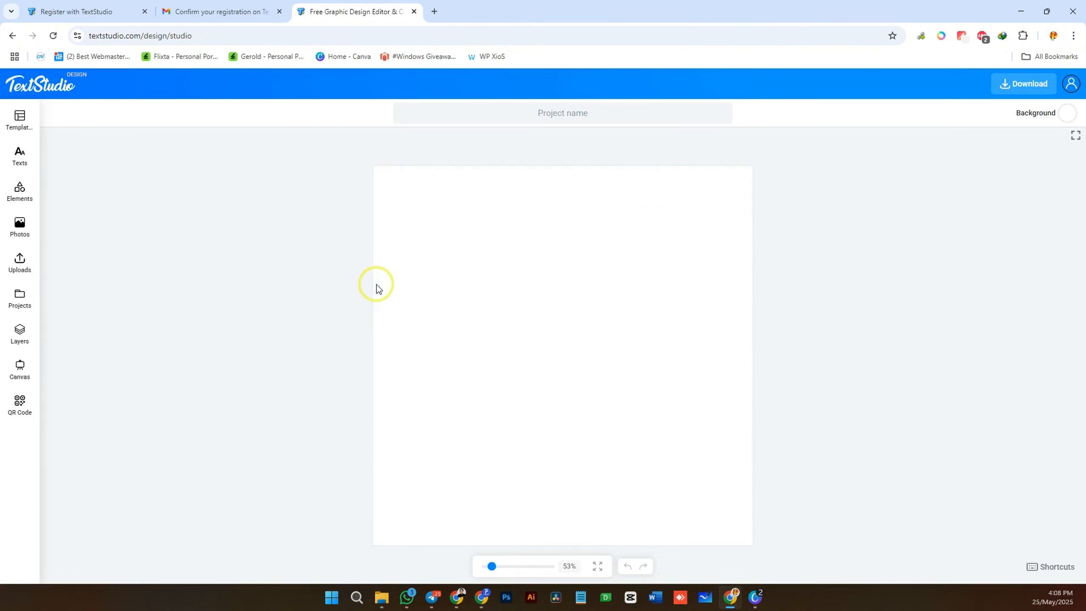
- Browse the popular preset text effects and add the YES! effect to the blank canvas
{"action": "left_click", "coordinate": [15, 147]}
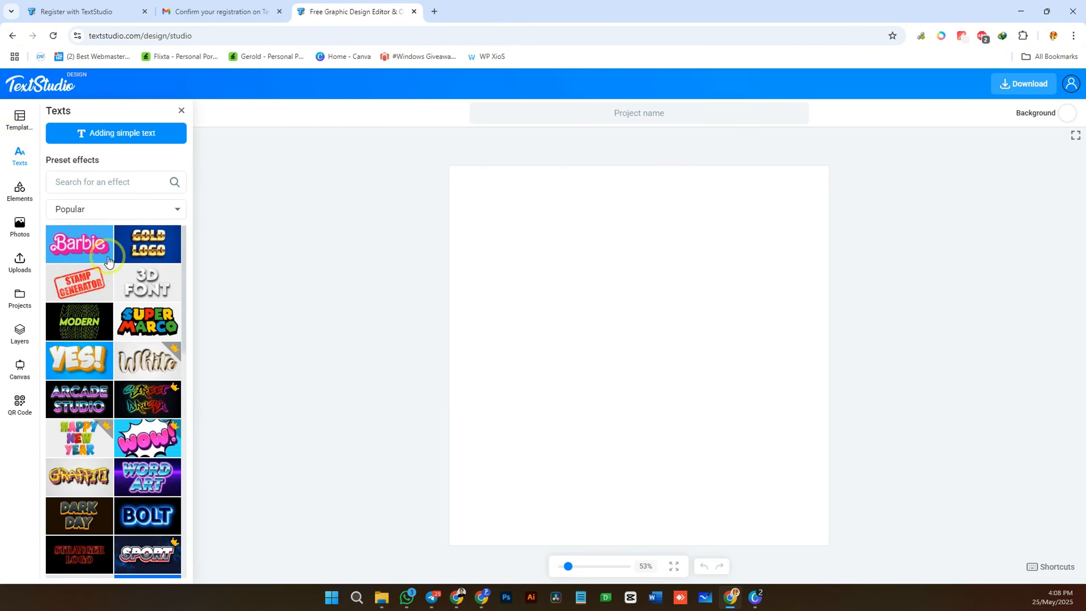
{"action": "scroll", "coordinate": [121, 384], "scroll_direction": "down", "scroll_amount": 5}
{"action": "scroll", "coordinate": [120, 384], "scroll_direction": "up", "scroll_amount": 5}
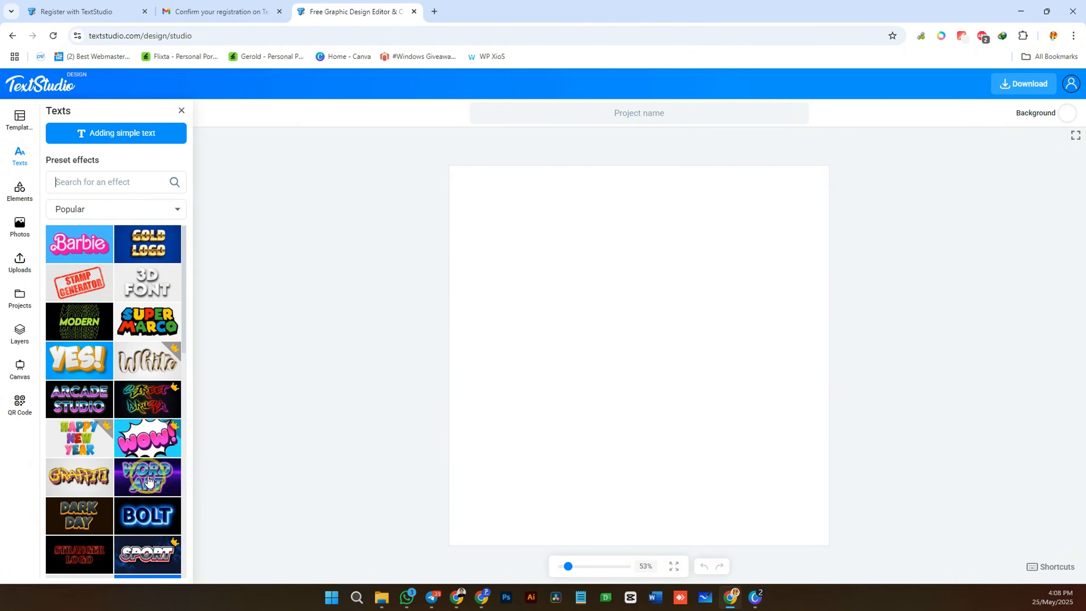
{"action": "scroll", "coordinate": [139, 412], "scroll_direction": "down", "scroll_amount": 10}
{"action": "scroll", "coordinate": [139, 412], "scroll_direction": "down", "scroll_amount": 10}
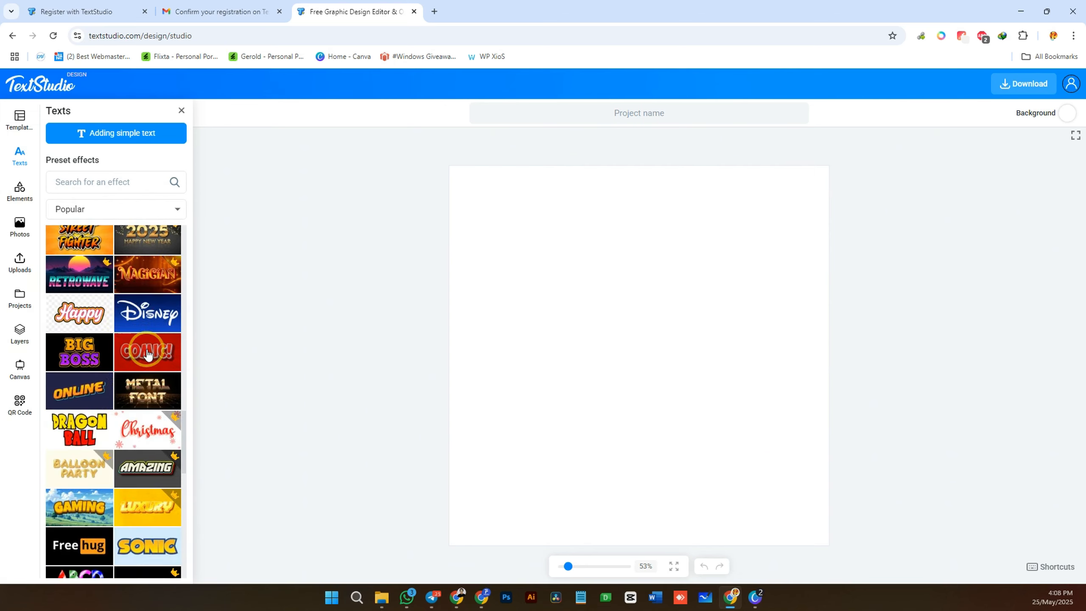
{"action": "scroll", "coordinate": [128, 338], "scroll_direction": "up", "scroll_amount": 20}
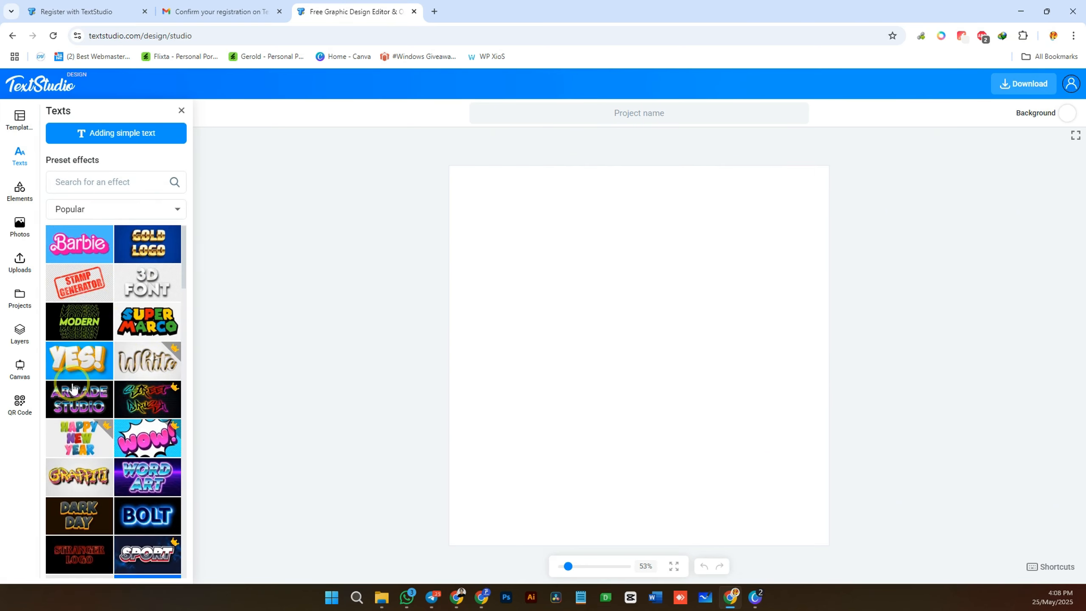
{"action": "left_click", "coordinate": [80, 362]}
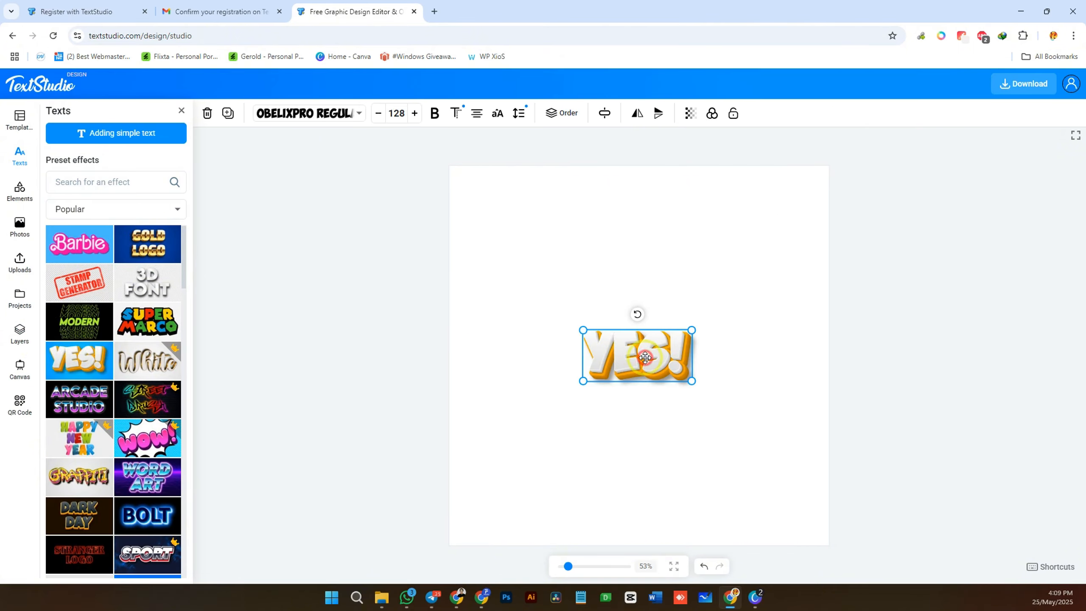
- Replace the YES! wording with the Khmer text អក្សរ and move it up to the upper part of the canvas
{"action": "double_click", "coordinate": [645, 358]}
{"action": "triple_click", "coordinate": [621, 337]}
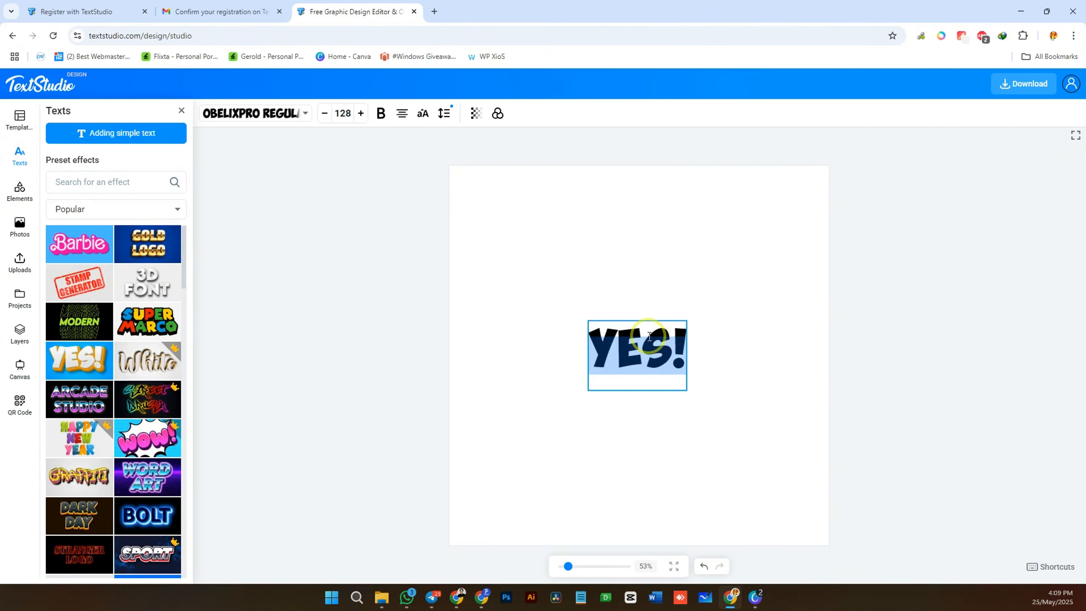
{"action": "type", "text": "H"}
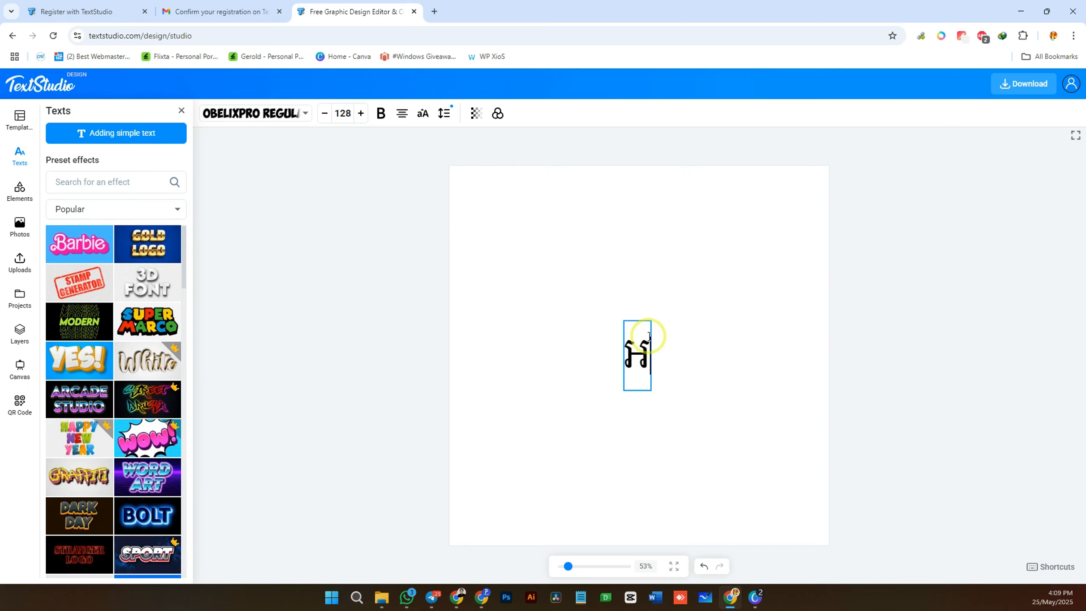
{"action": "type", "text": "ក្សរ"}
{"action": "left_click", "coordinate": [521, 296]}
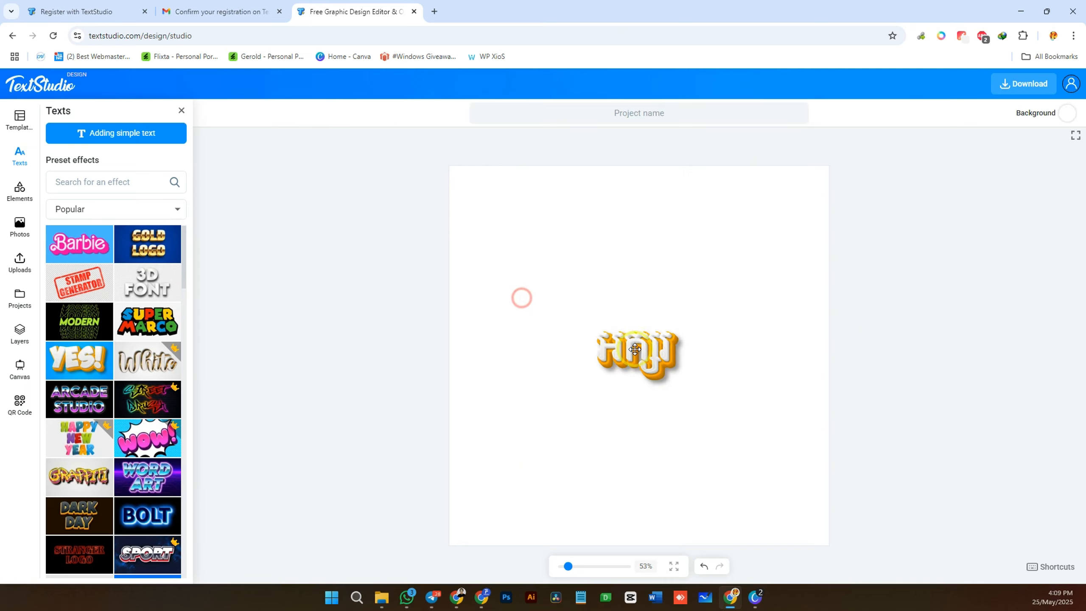
{"action": "left_click_drag", "start_coordinate": [635, 352], "coordinate": [635, 264]}
- Find the Koulen Regular font and apply it to the Khmer text
{"action": "left_click", "coordinate": [294, 115]}
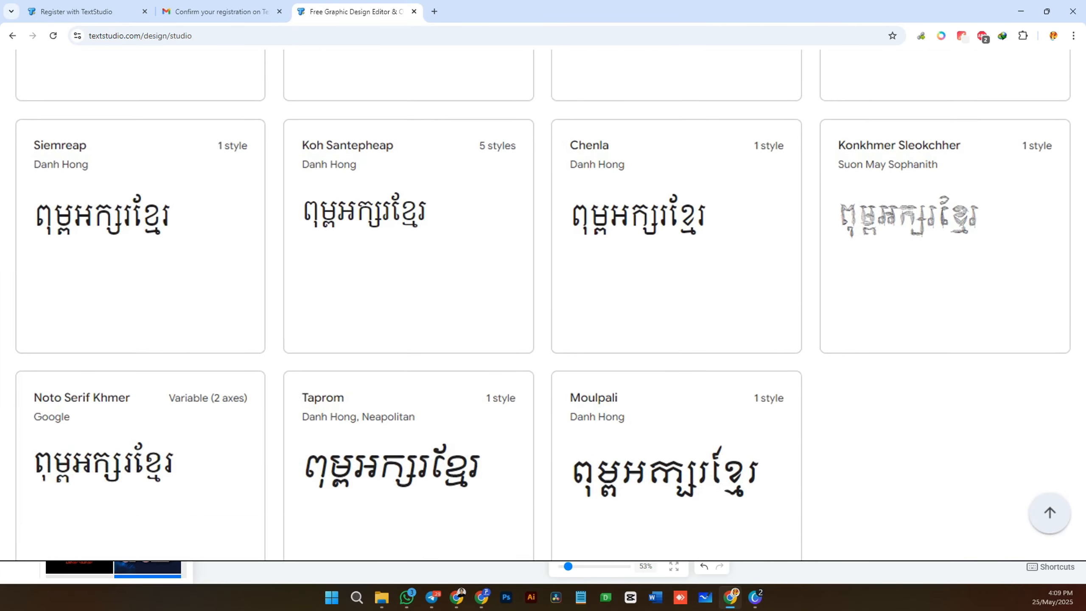
{"action": "type", "text": "koulen"}
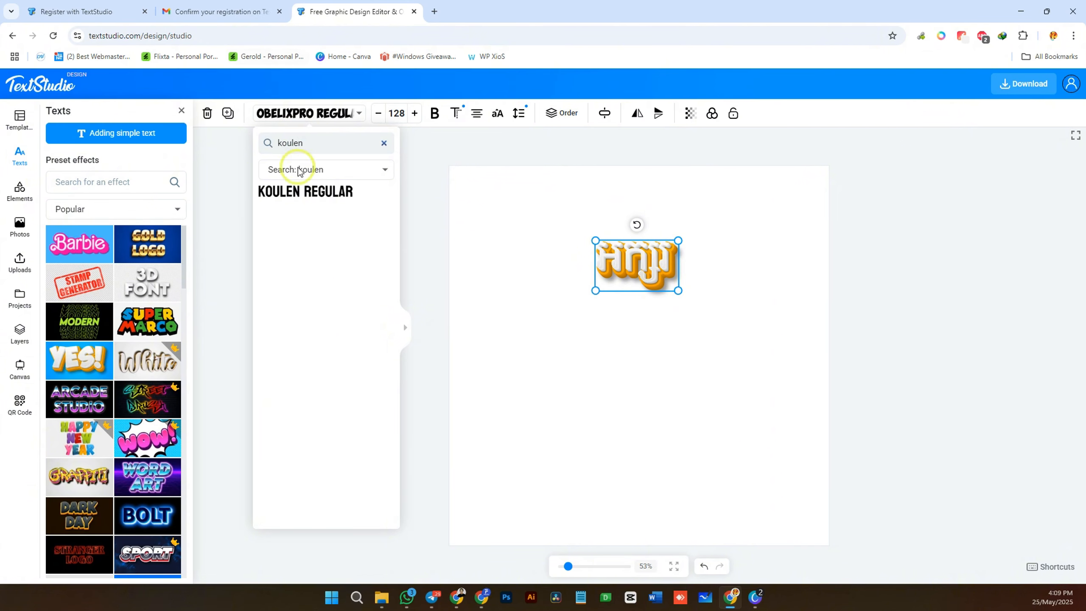
{"action": "left_click", "coordinate": [290, 200]}
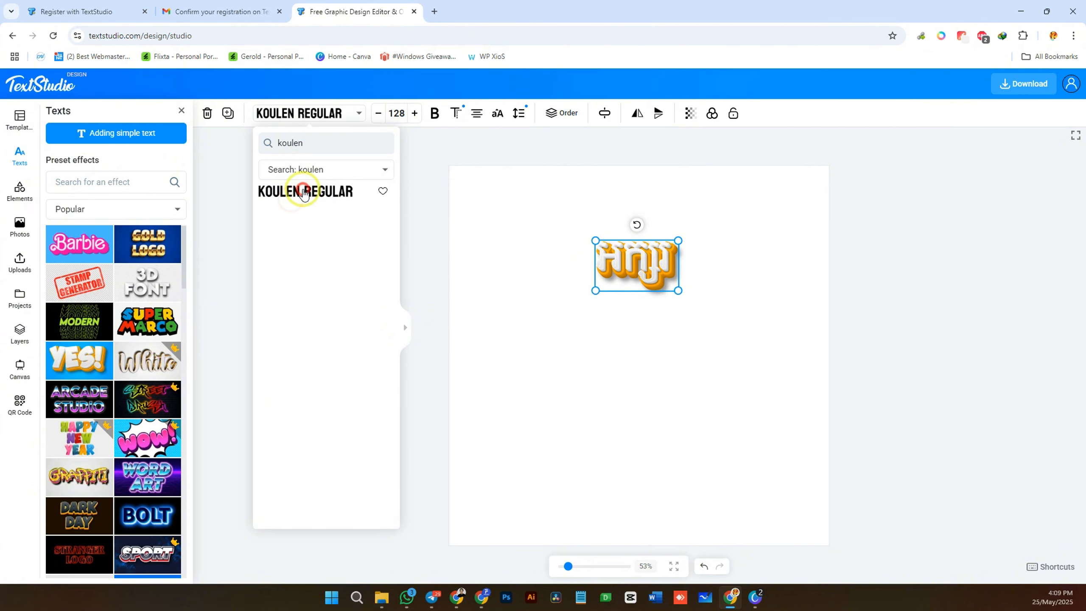
{"action": "left_click", "coordinate": [672, 250]}
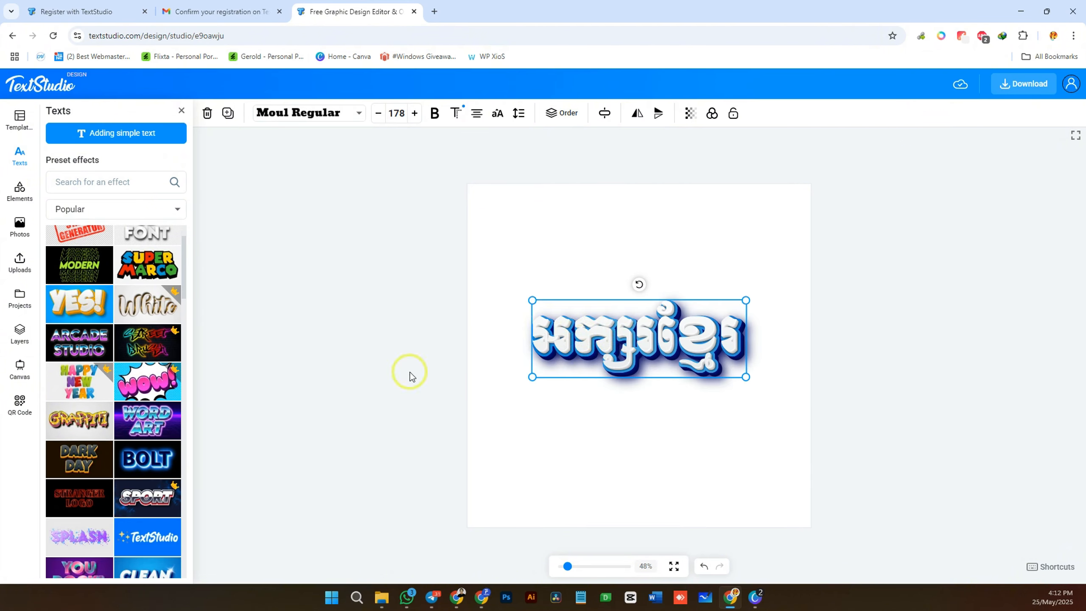
{"action": "scroll", "coordinate": [121, 399], "scroll_direction": "up", "scroll_amount": 2}
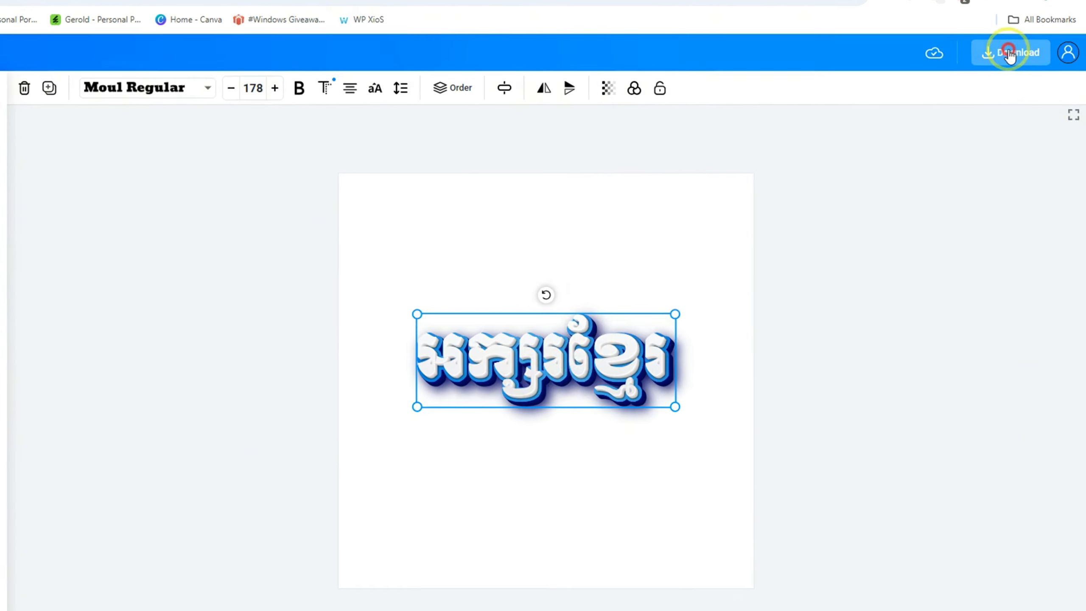
- Download the Khmer text project as a 1280x1280px transparent PNG, saving it in the Downloads folder under a short Khmer file name
{"action": "left_click", "coordinate": [1023, 84]}
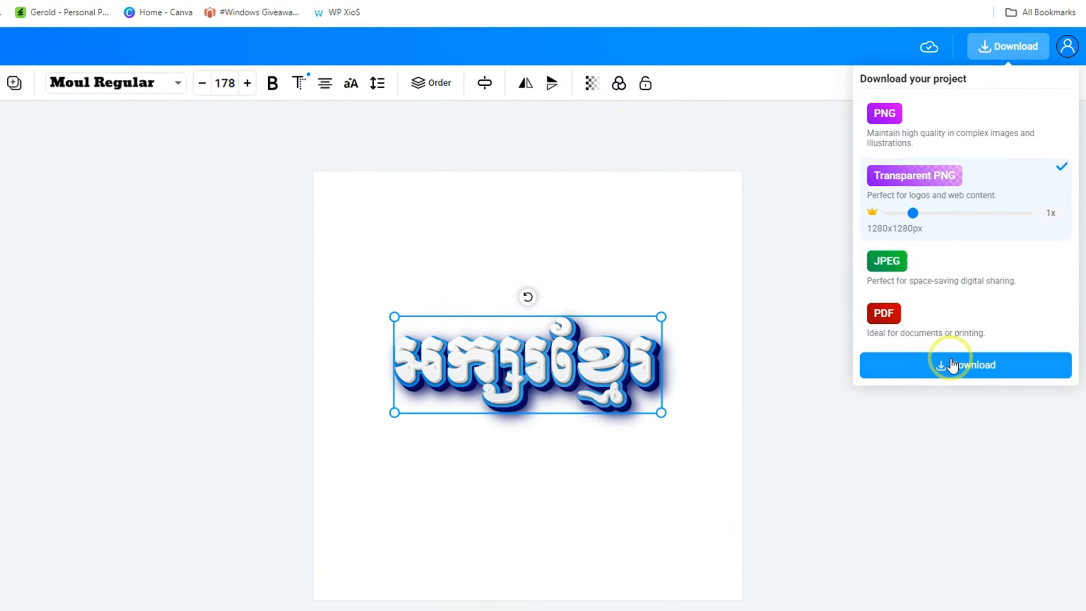
{"action": "left_click", "coordinate": [940, 371]}
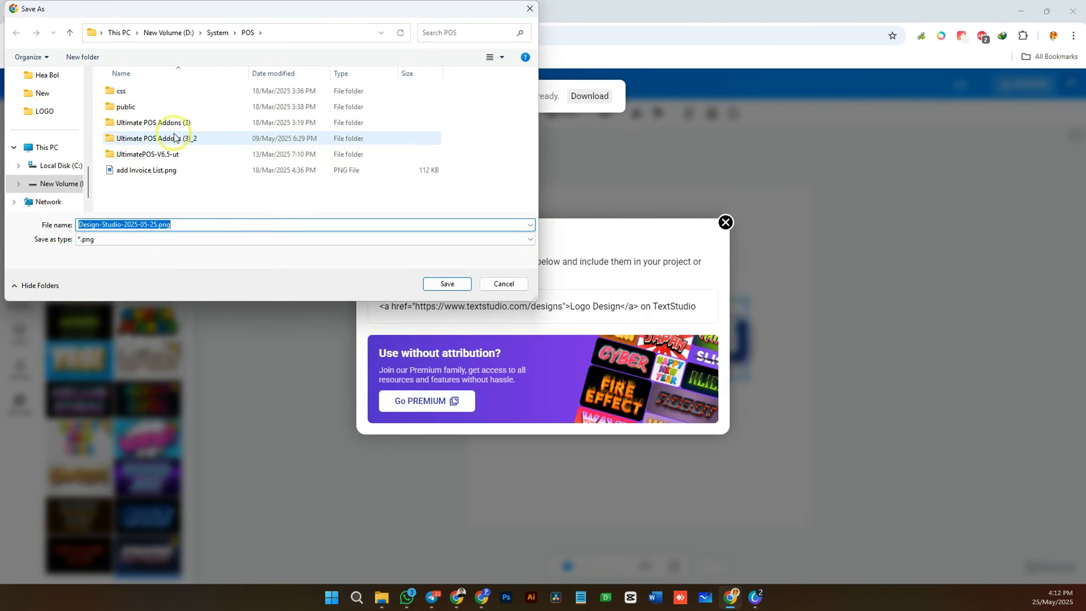
{"action": "scroll", "coordinate": [47, 129], "scroll_direction": "up", "scroll_amount": 5}
{"action": "scroll", "coordinate": [51, 128], "scroll_direction": "up", "scroll_amount": 2}
{"action": "left_click", "coordinate": [52, 151]}
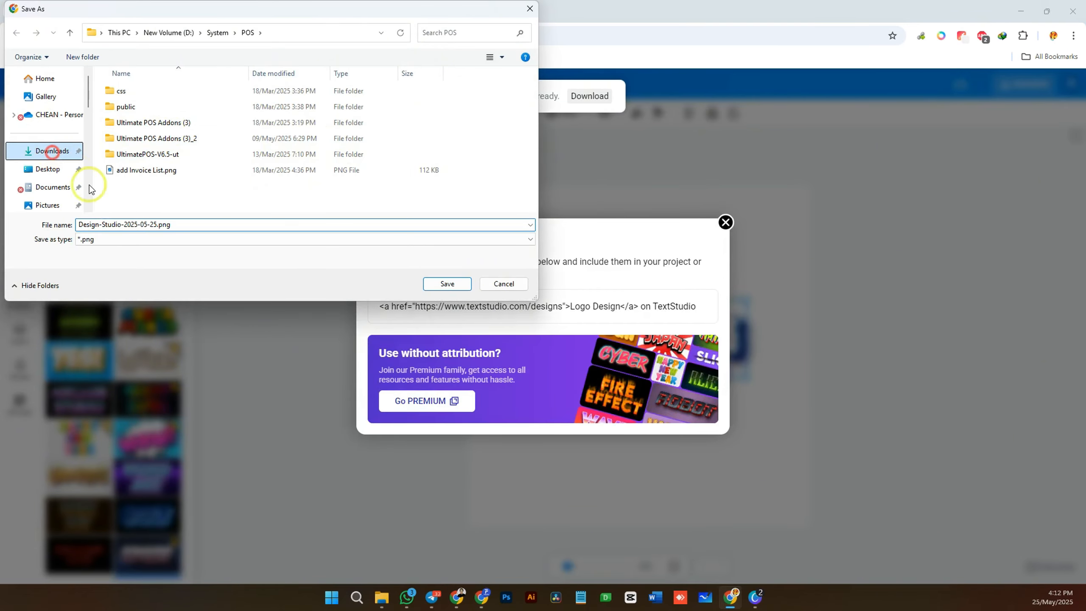
{"action": "type", "text": "អក្ស"}
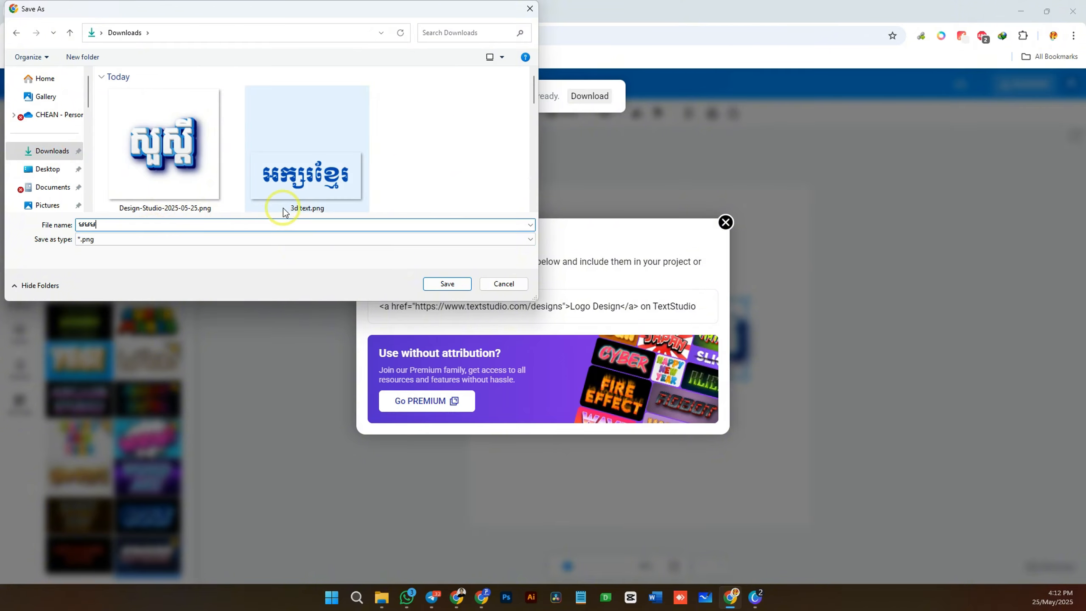
{"action": "left_click", "coordinate": [447, 284]}
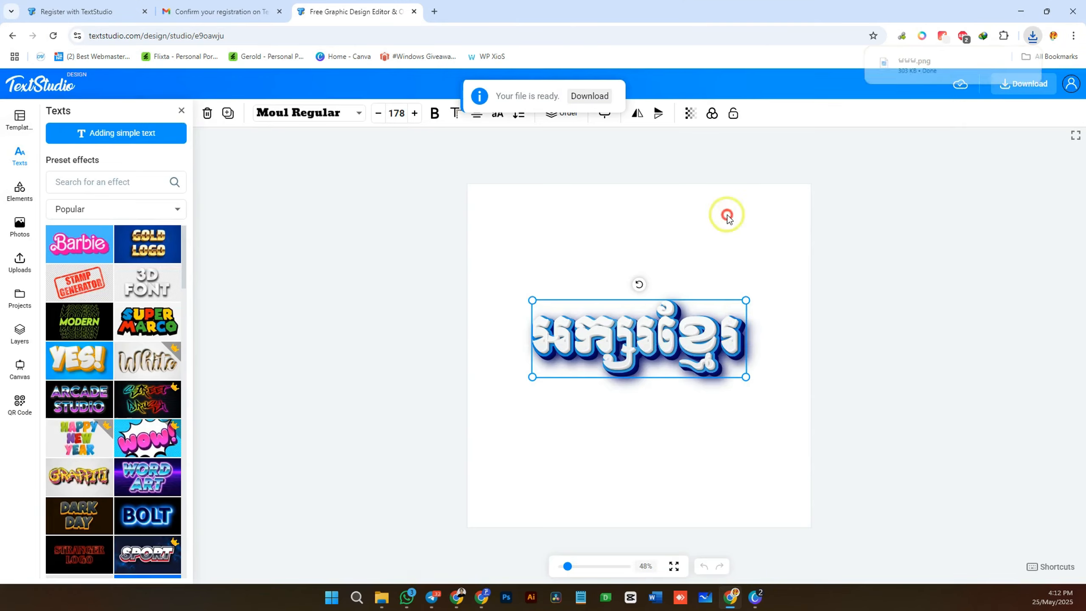
- Switch to Canva and delete the Text Maker image from the untitled design's page
{"action": "left_click", "coordinate": [757, 603]}
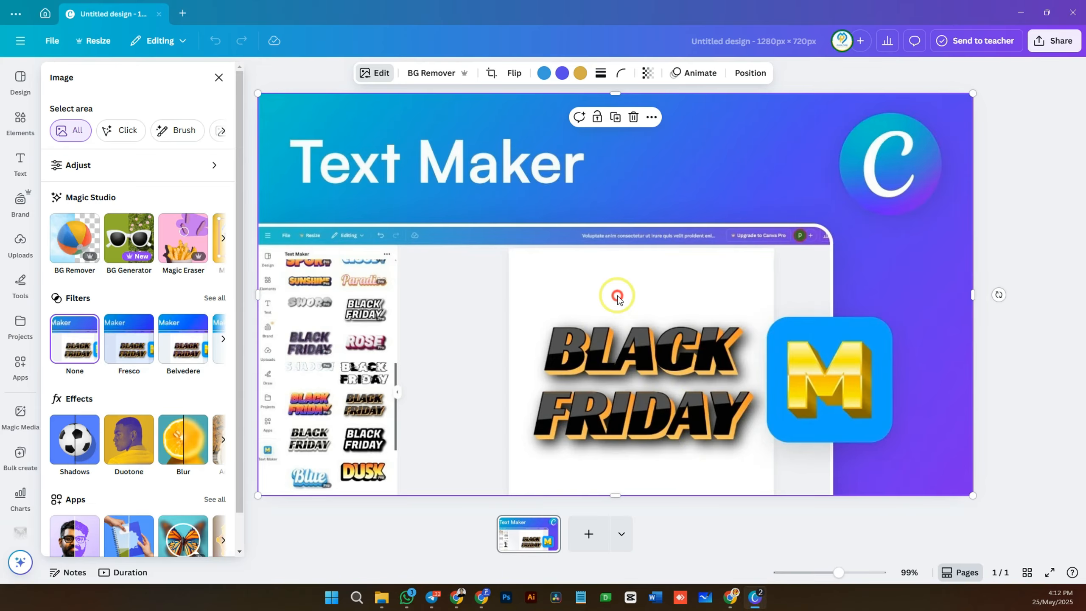
{"action": "key", "text": "Delete"}
- Upload the newly downloaded Khmer text PNG from the Downloads folder and place it on the blank page
{"action": "left_click", "coordinate": [20, 242]}
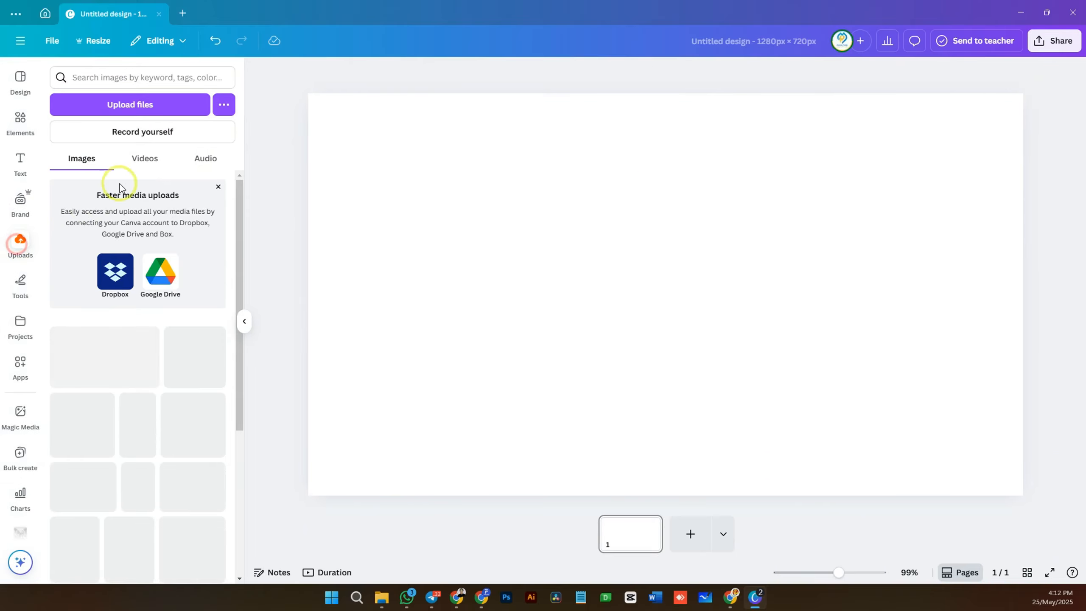
{"action": "left_click", "coordinate": [143, 104]}
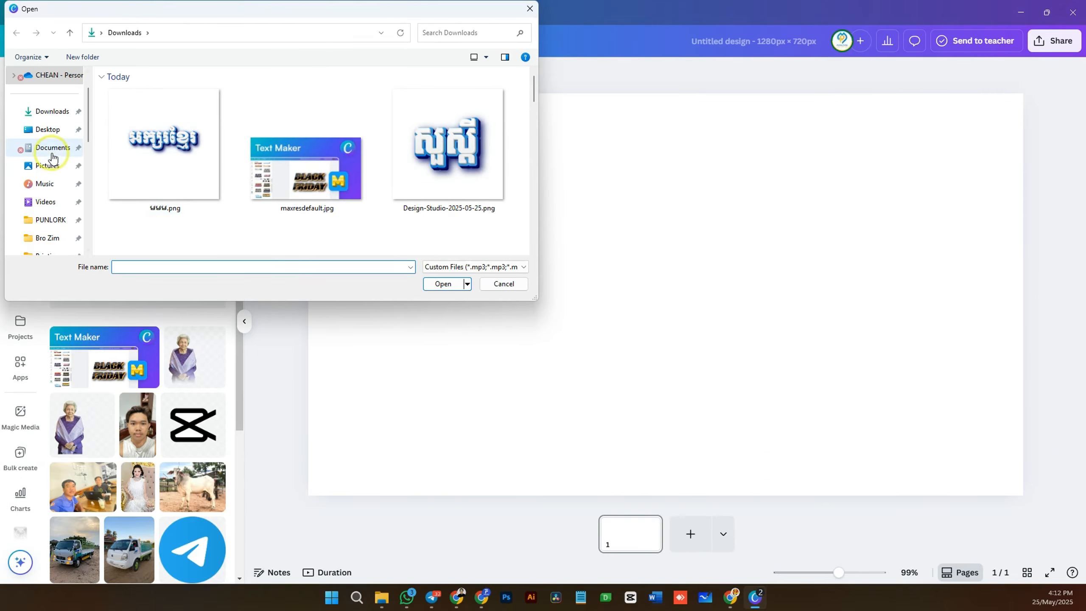
{"action": "left_click", "coordinate": [163, 144]}
{"action": "left_click", "coordinate": [443, 283]}
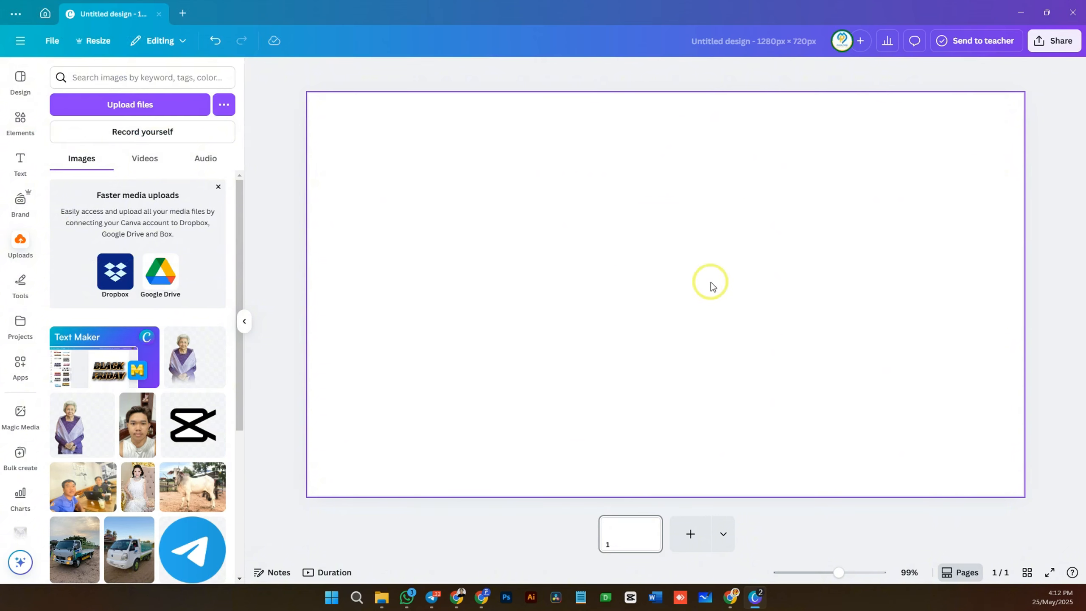
{"action": "left_click", "coordinate": [62, 362]}
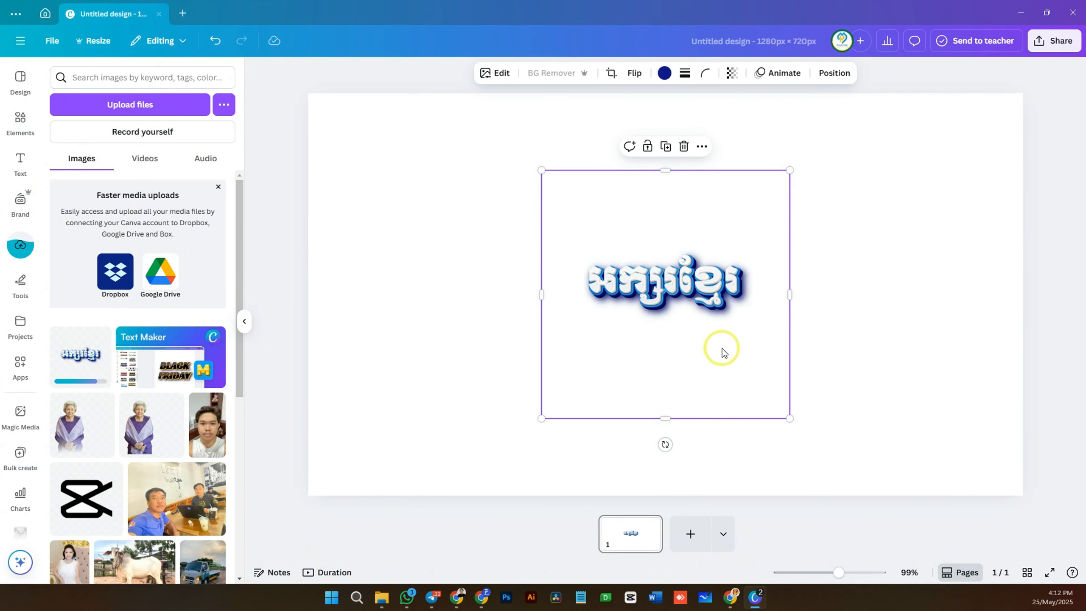
- Crop the empty space above and below the Khmer text image and enlarge it around the middle of the page
{"action": "left_click_drag", "start_coordinate": [665, 418], "coordinate": [694, 324]}
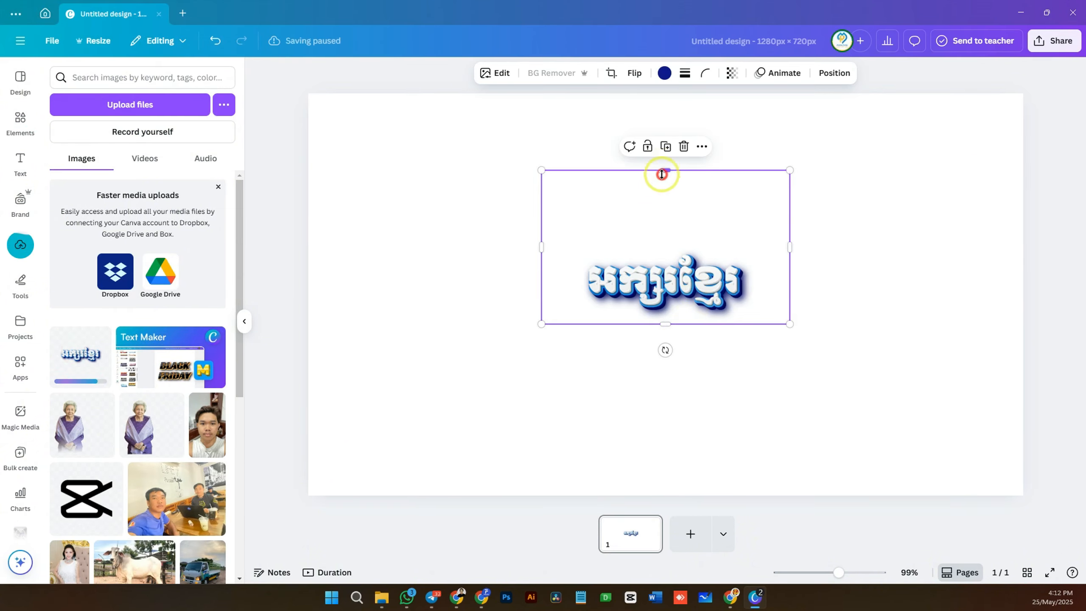
{"action": "left_click_drag", "start_coordinate": [662, 174], "coordinate": [692, 242]}
{"action": "left_click", "coordinate": [744, 307]}
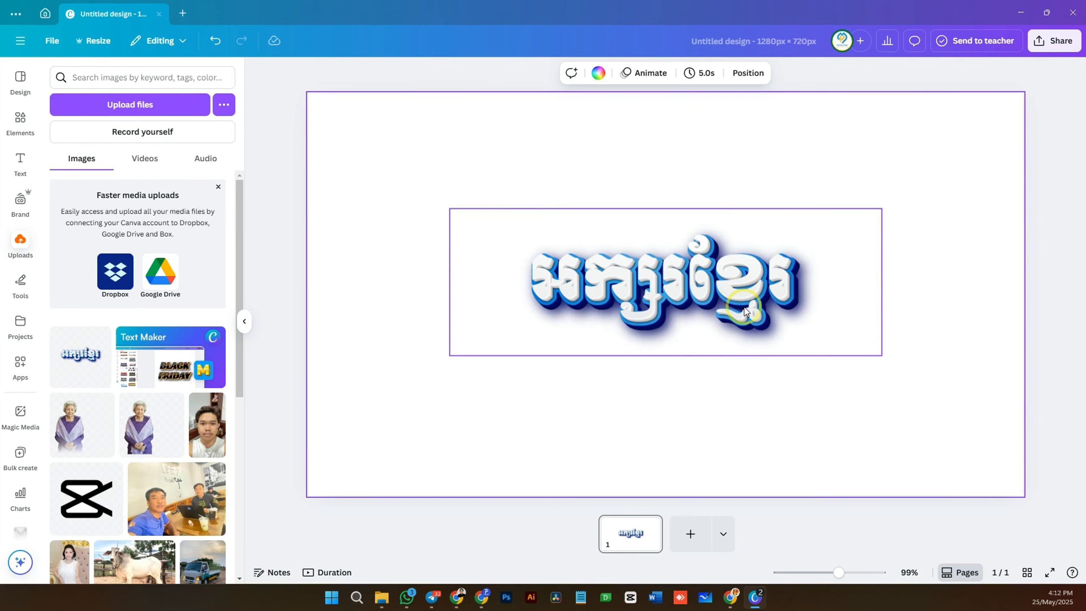